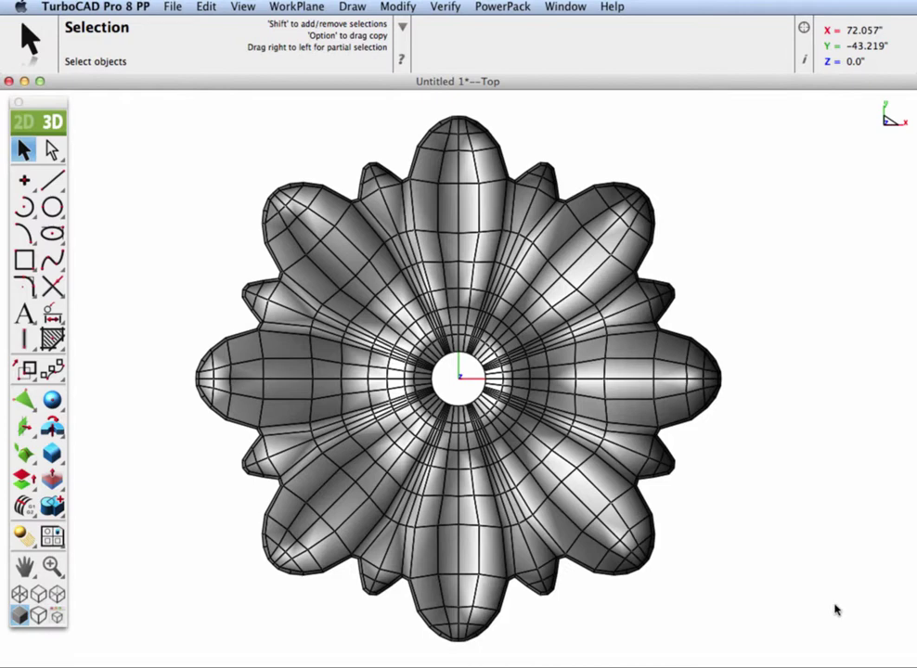
# Orbit the flat top view of the flower mesh into a tilted, shaded 3D view
pyautogui.moveTo(603, 579)
pyautogui.mouseDown(button='middle')
pyautogui.moveTo(627, 497)
pyautogui.moveTo(519, 242)
pyautogui.moveTo(546, 301)
pyautogui.moveTo(569, 485)
pyautogui.moveTo(528, 538)
pyautogui.moveTo(571, 550)
pyautogui.moveTo(527, 526)
pyautogui.moveTo(532, 467)
pyautogui.mouseUp(button='middle')
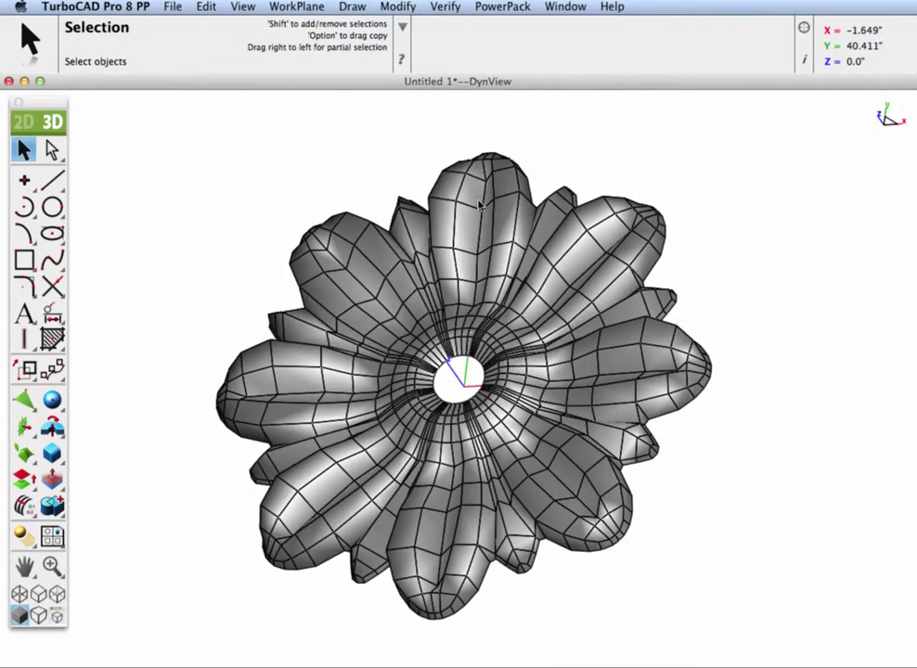
pyautogui.click(506, 7)
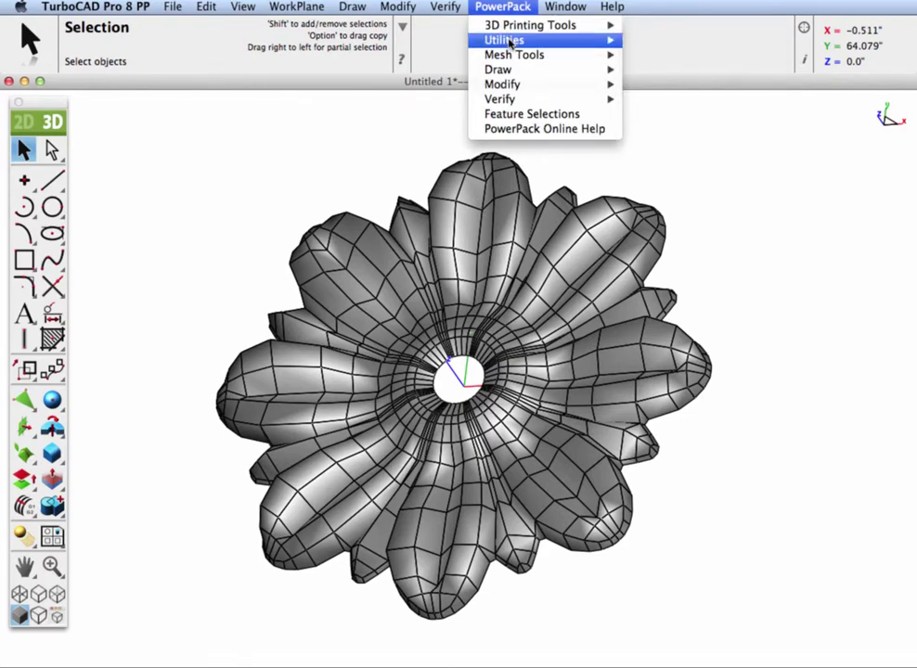
# Run Mesh Analysis on the flower: 720 quad facets, 208 open edges, one part
pyautogui.moveTo(527, 61)
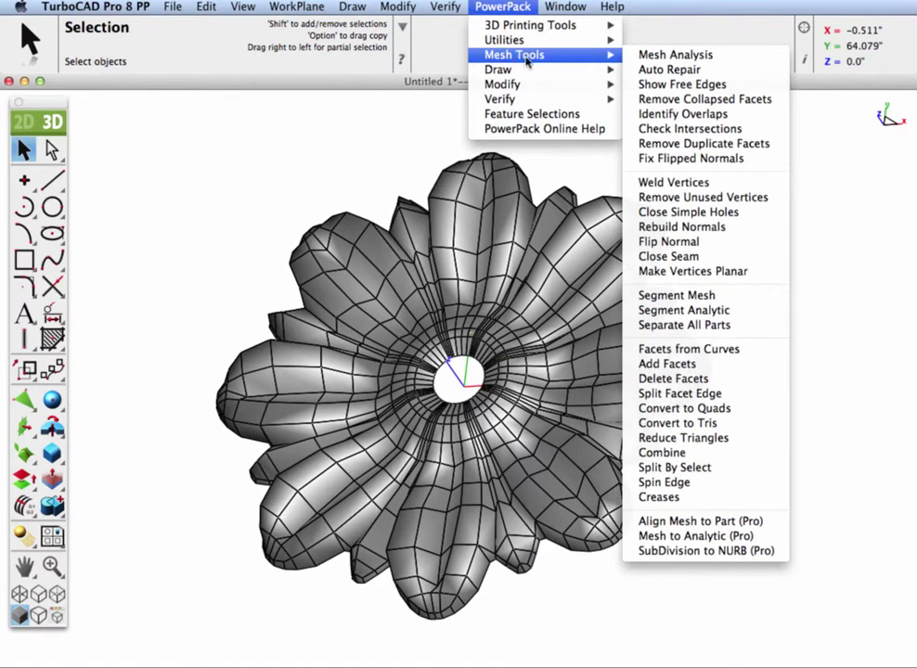
pyautogui.click(665, 57)
pyautogui.click(567, 262)
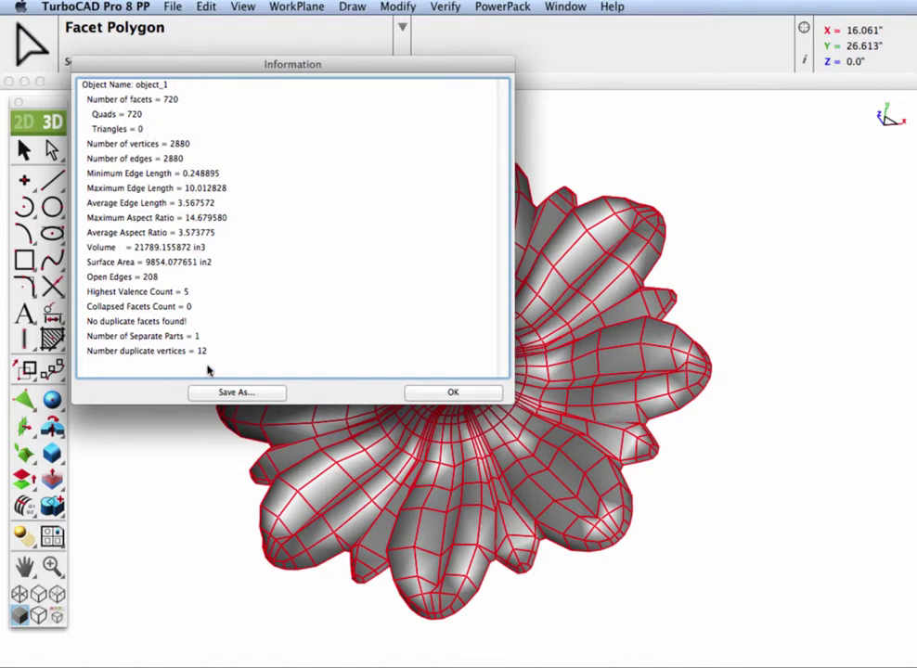
pyautogui.click(438, 394)
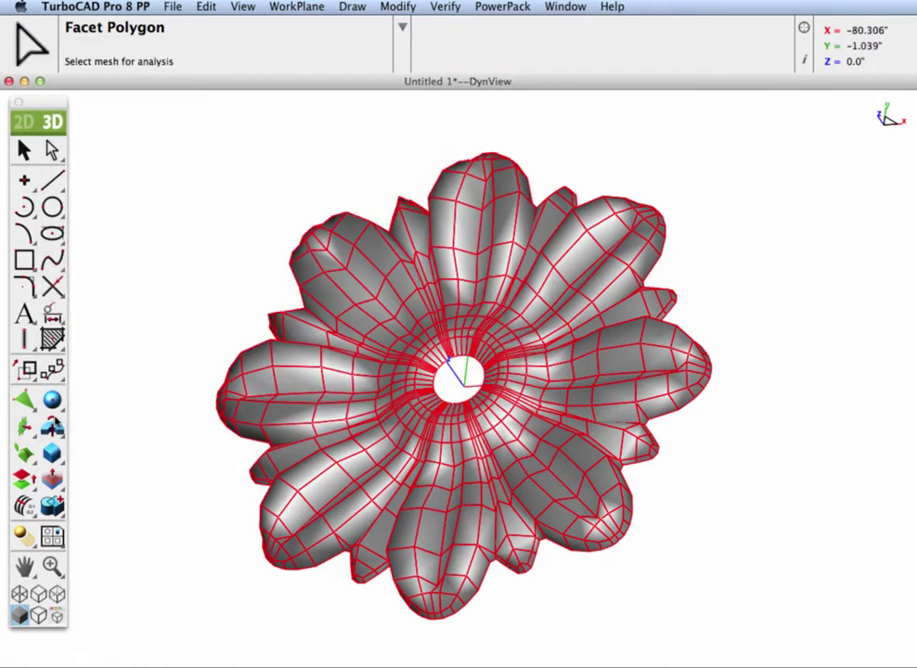
pyautogui.click(502, 6)
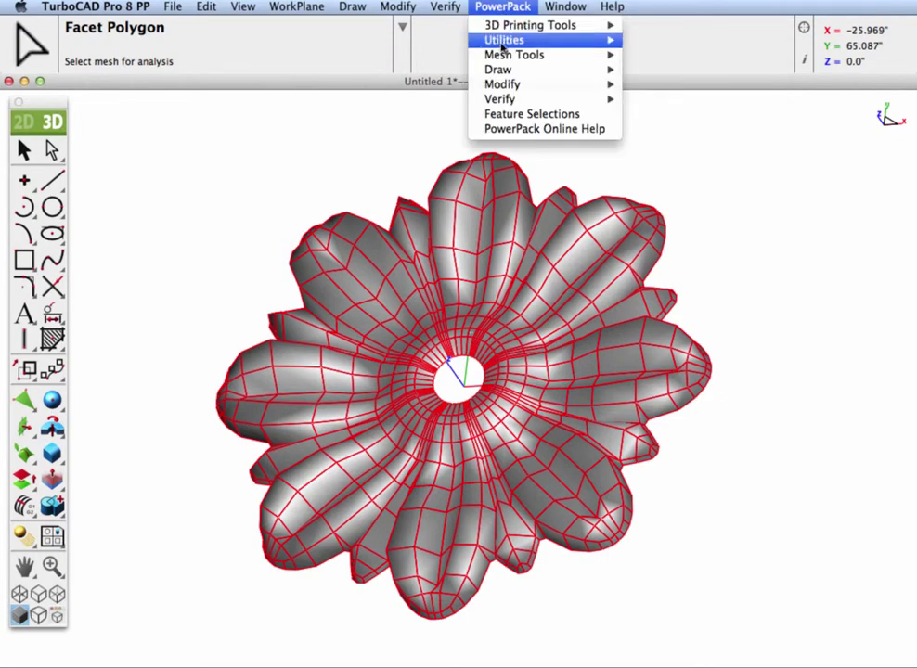
# Convert the flower mesh to NURBS with SubDivision to NURB (Pro)
pyautogui.moveTo(506, 55)
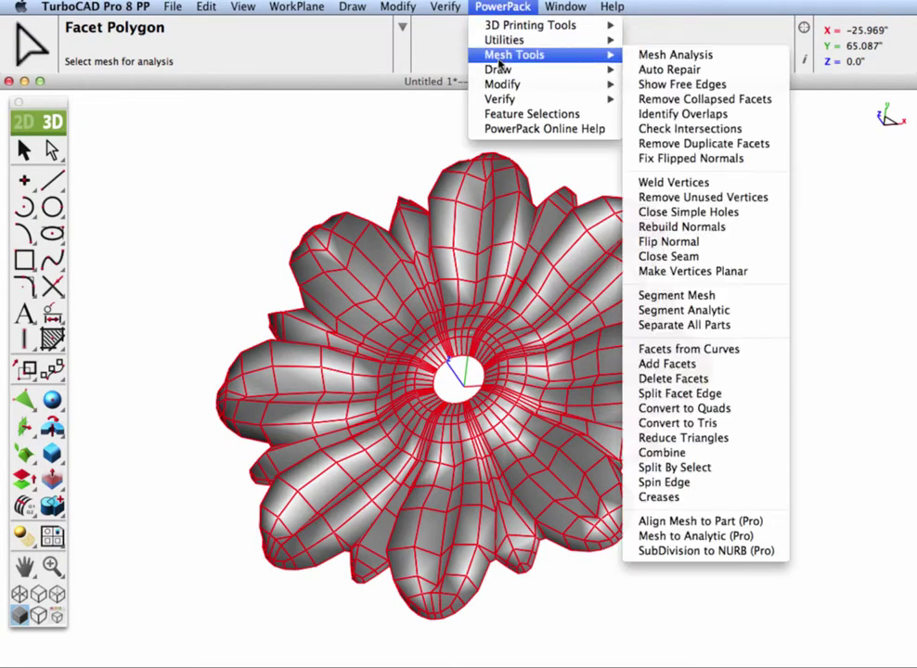
pyautogui.click(713, 551)
pyautogui.click(598, 413)
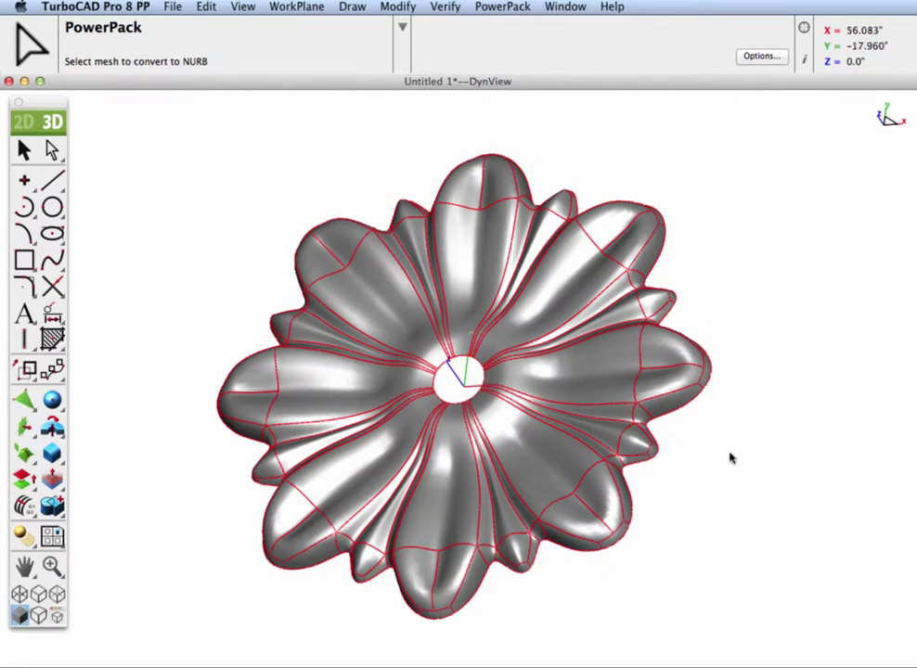
pyautogui.click(443, 7)
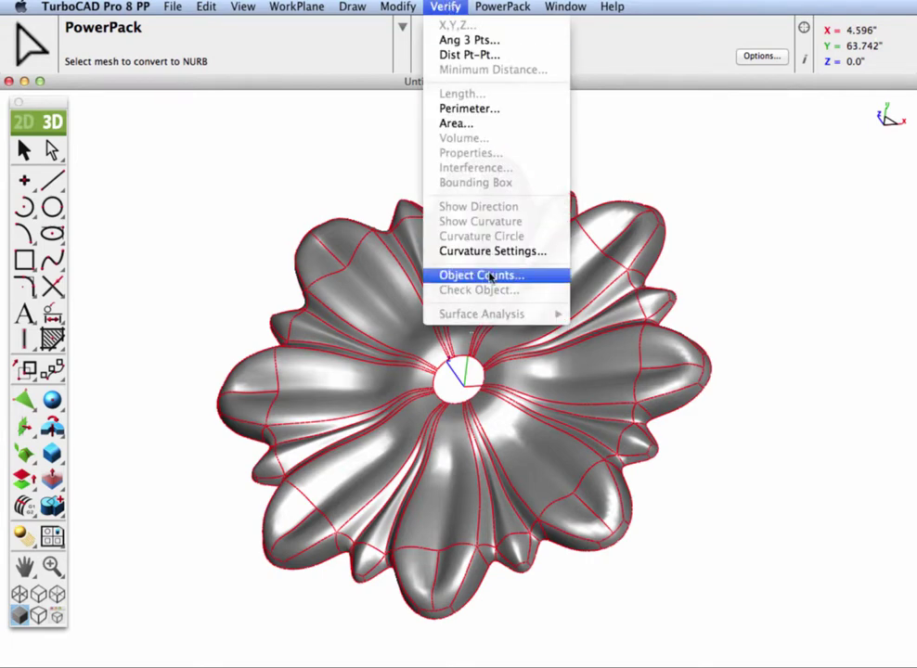
# Run Check Object on the flower surface: no questionable objects, one lump, one shell, 120 faces
pyautogui.click(795, 170)
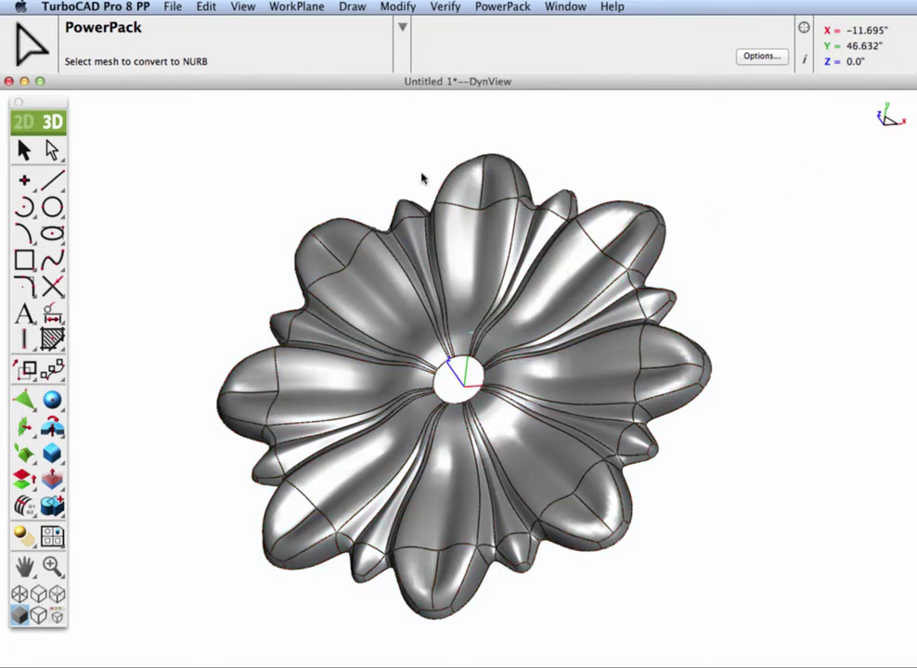
pyautogui.click(432, 223)
pyautogui.click(446, 7)
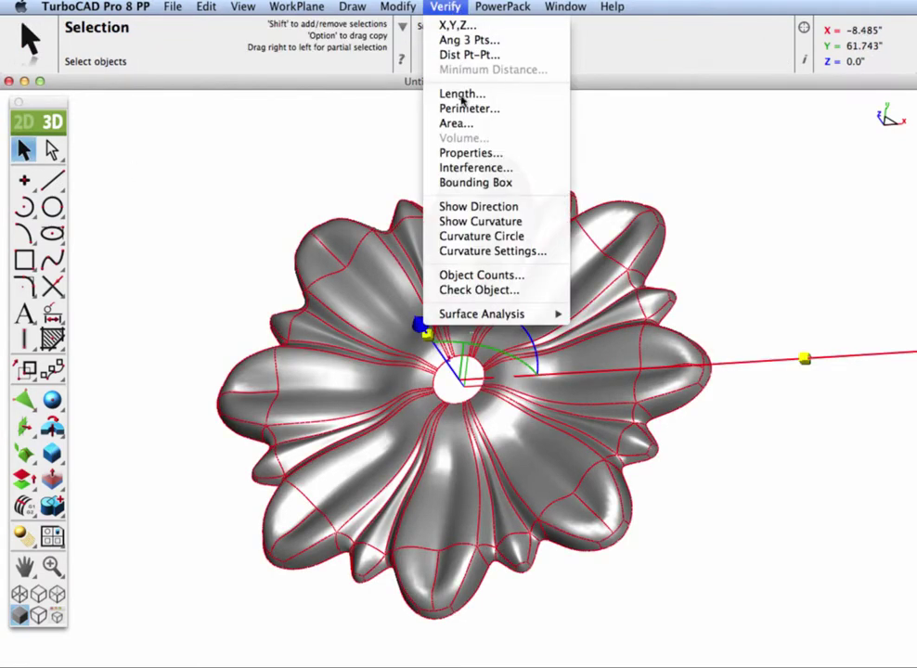
pyautogui.click(470, 290)
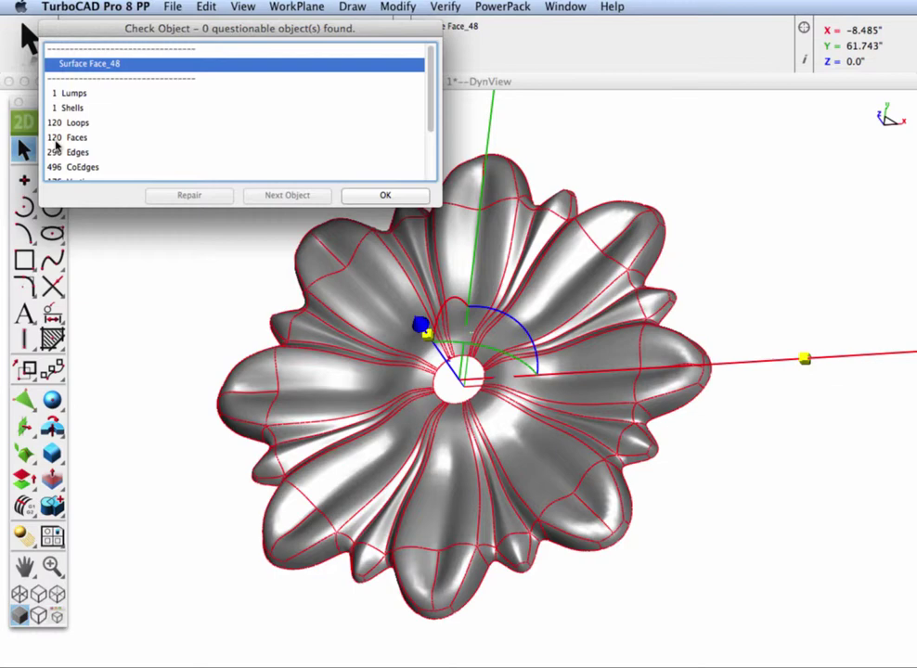
pyautogui.click(379, 197)
pyautogui.moveTo(454, 501); pyautogui.dragTo(467, 547, button='middle')
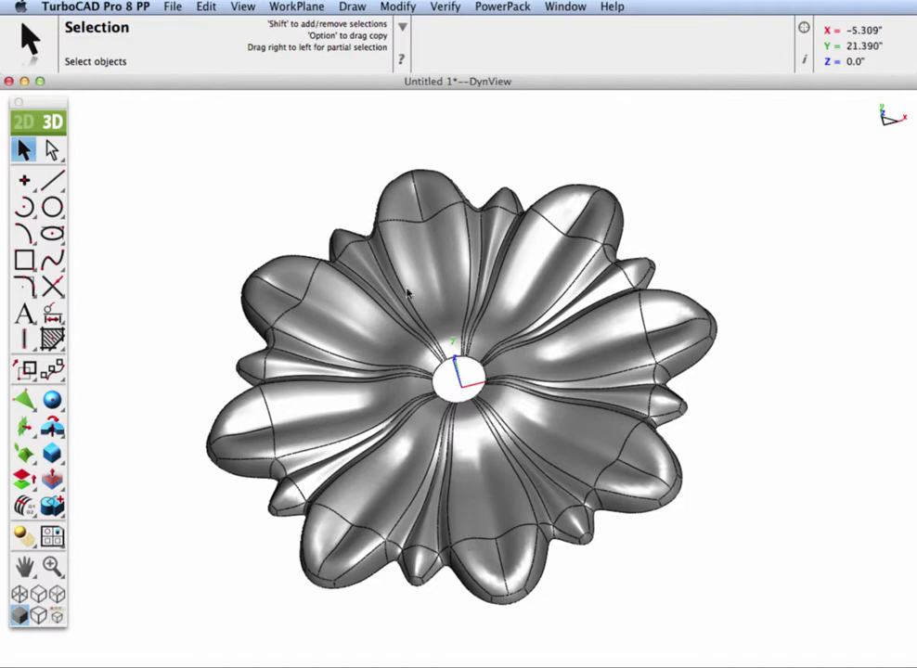
pyautogui.moveTo(491, 549)
pyautogui.mouseDown(button='middle')
pyautogui.moveTo(459, 268)
pyautogui.moveTo(491, 368)
pyautogui.moveTo(502, 617)
pyautogui.moveTo(467, 537)
pyautogui.moveTo(477, 516)
pyautogui.mouseUp(button='middle')
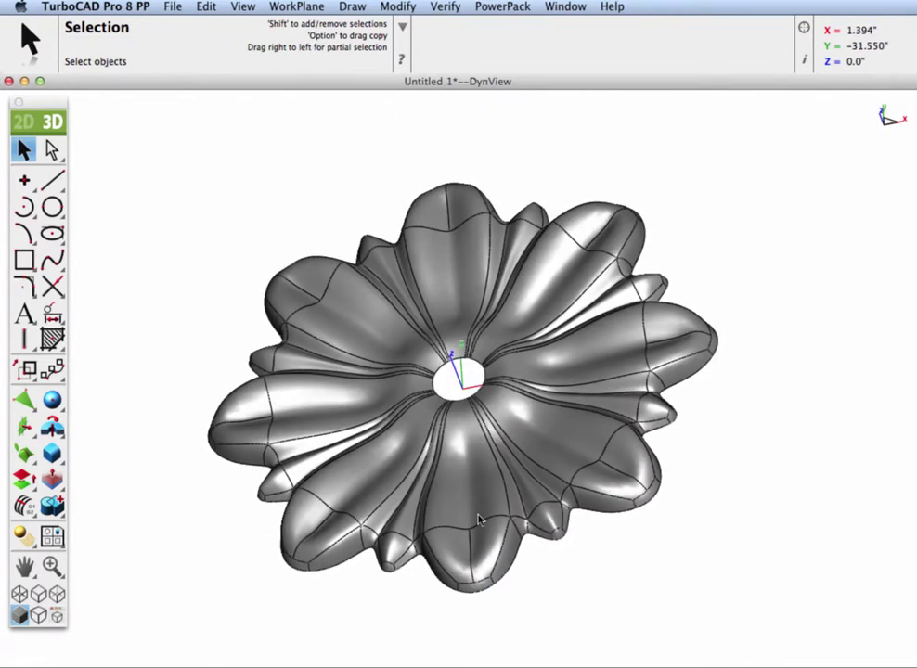
# Show the flower surface's free edges as red curves
pyautogui.click(502, 7)
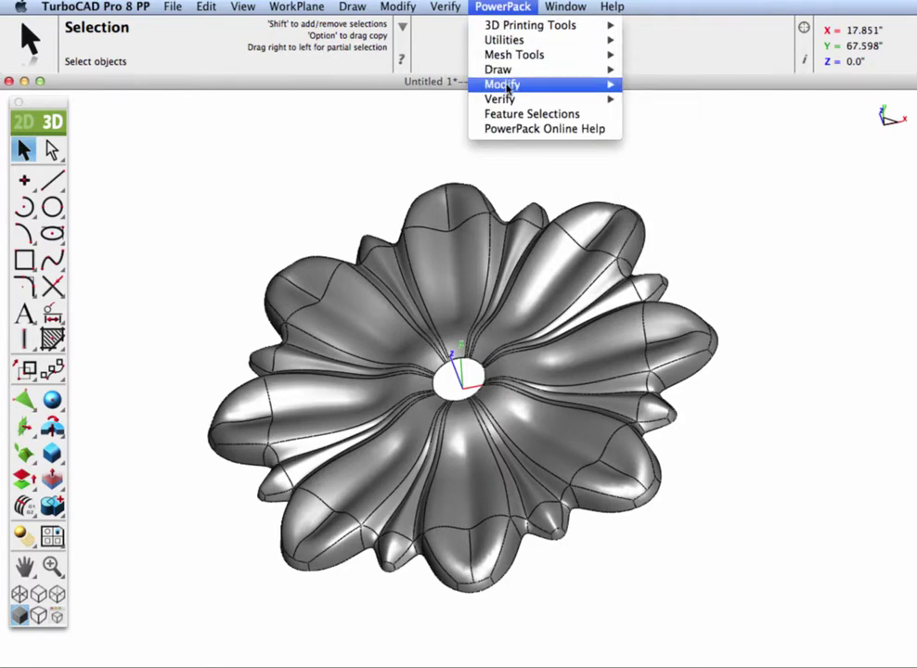
pyautogui.moveTo(519, 99)
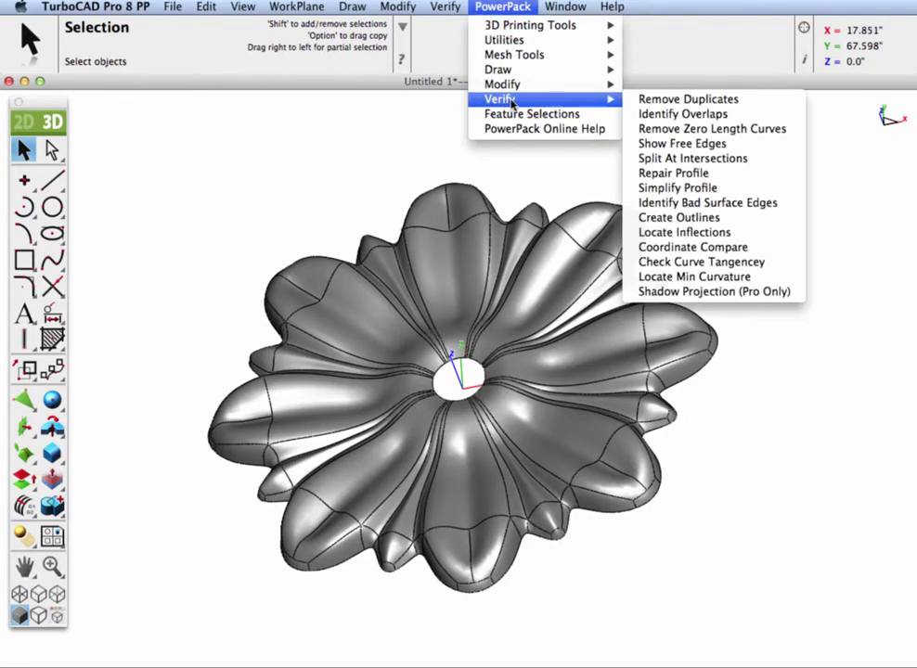
pyautogui.click(703, 145)
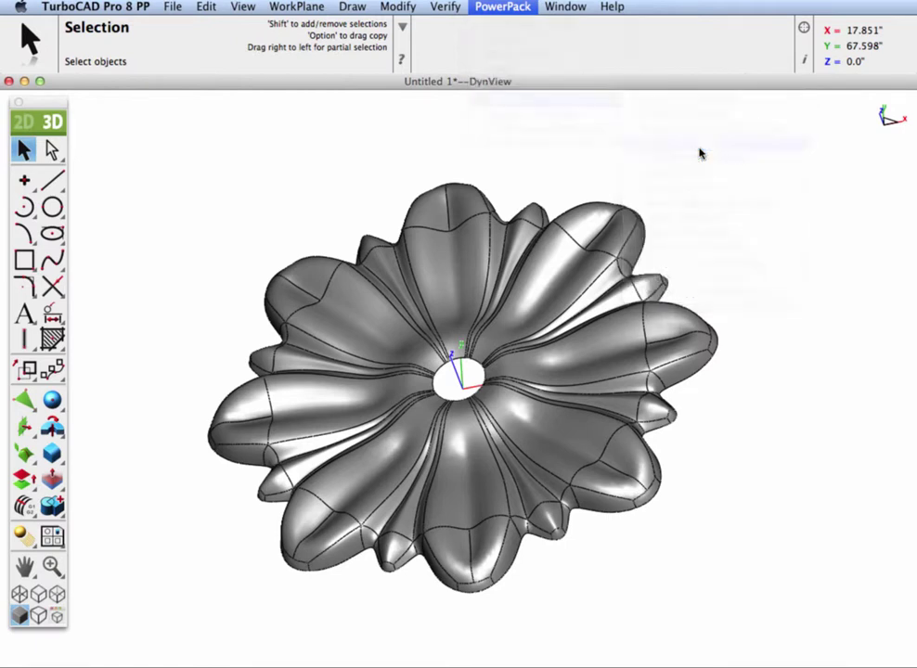
pyautogui.click(552, 306)
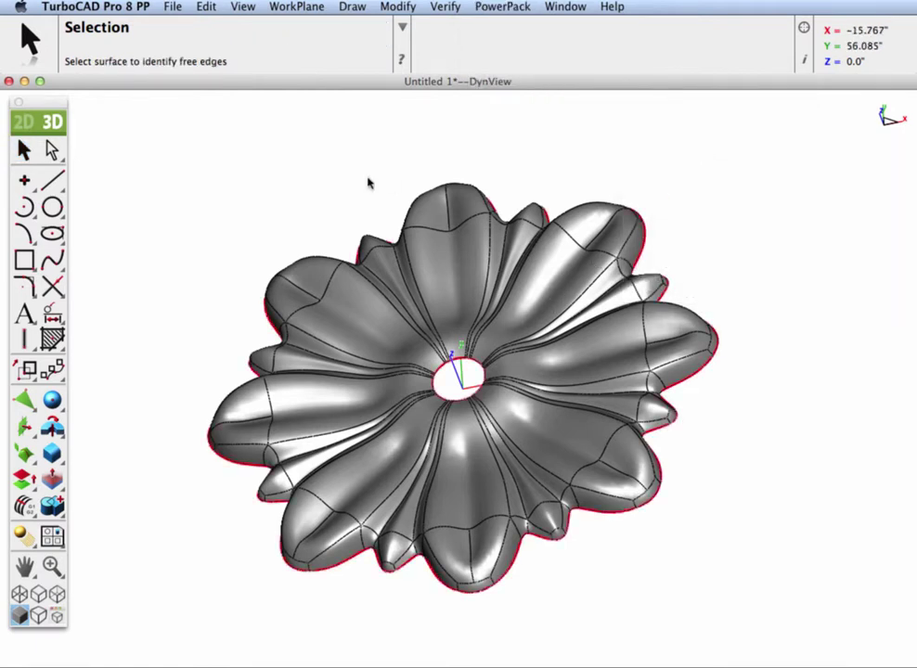
# Hide the flower surface, leaving only the petal outline and centre-hole circle
pyautogui.click(24, 150)
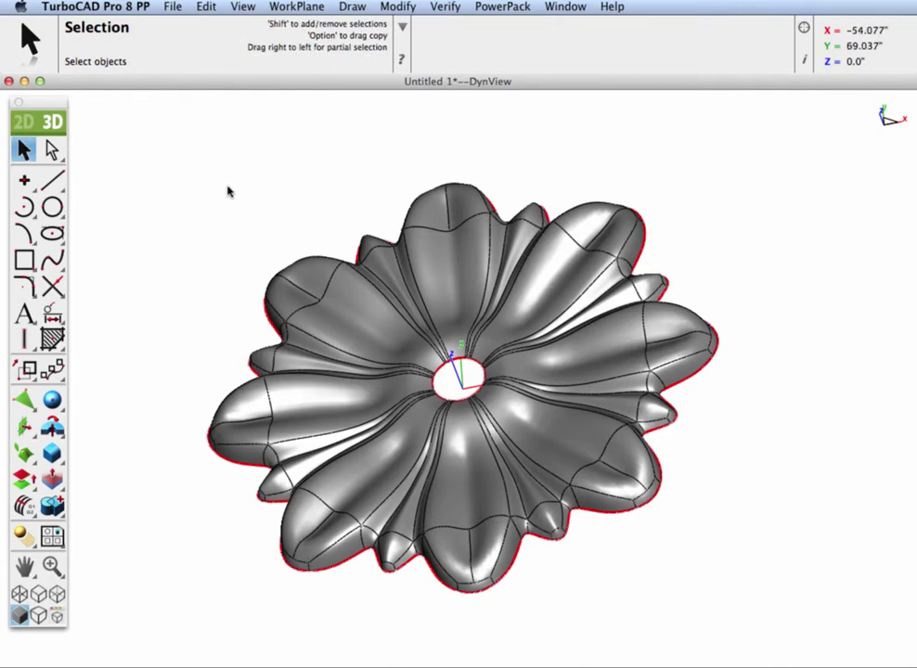
pyautogui.rightClick(459, 293)
pyautogui.click(470, 298)
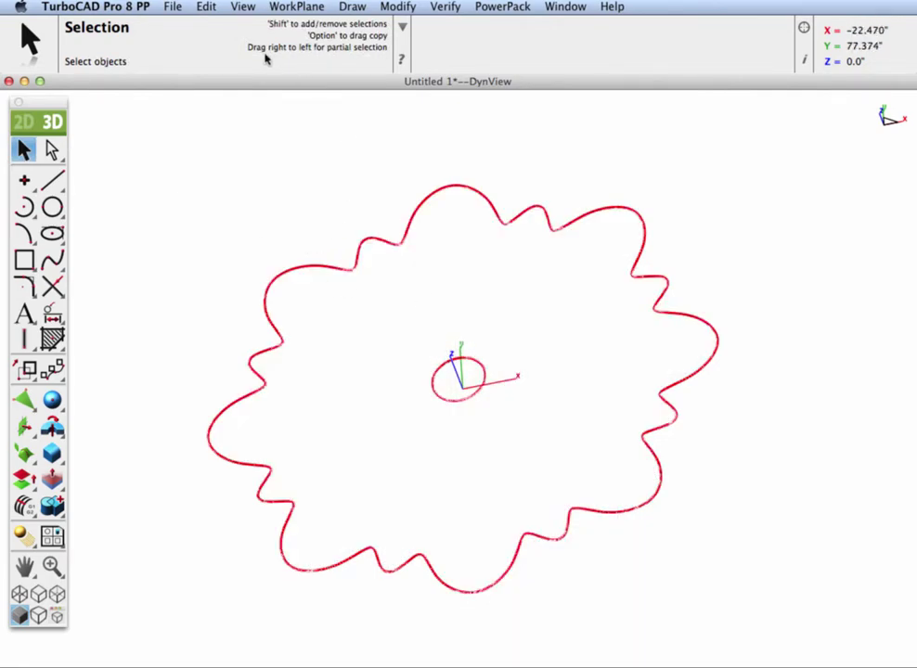
# In top view, cover the small centre-hole circle with a flat surface
pyautogui.hotkey('ctrl', 'Home')
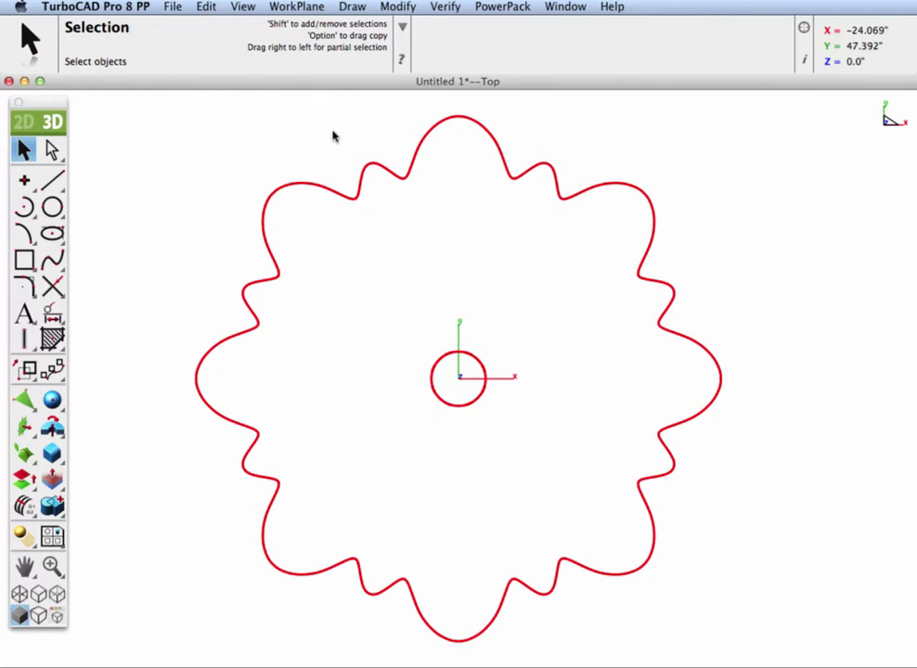
pyautogui.hotkey('ctrl', 'End')
pyautogui.scroll(-3, 483, 393)
pyautogui.moveTo(487, 392); pyautogui.dragTo(473, 433, button='middle')
pyautogui.hotkey('ctrl', 'Home')
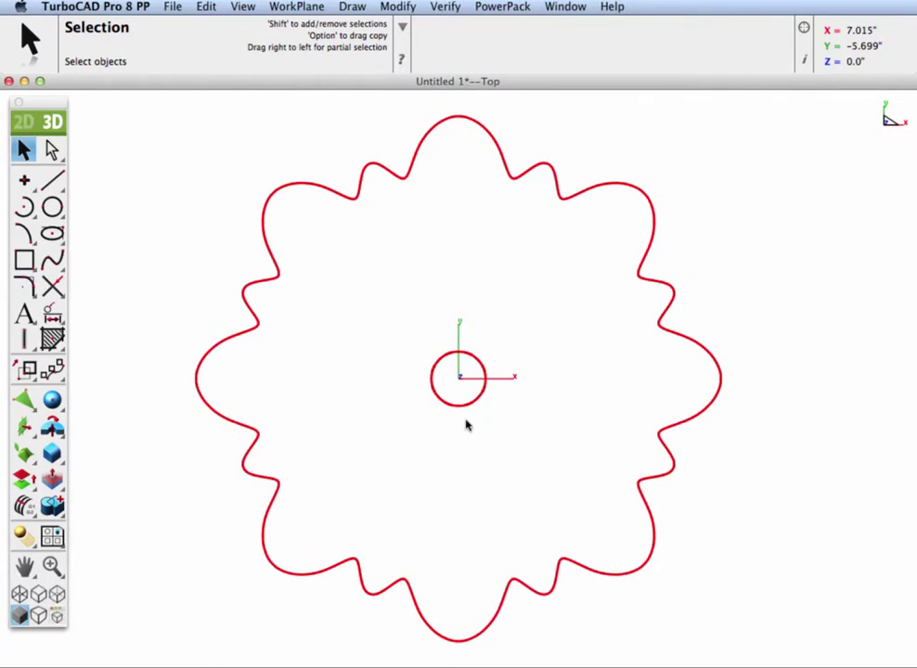
pyautogui.moveTo(20, 429); pyautogui.dragTo(129, 425)
pyautogui.moveTo(402, 328); pyautogui.dragTo(525, 446)
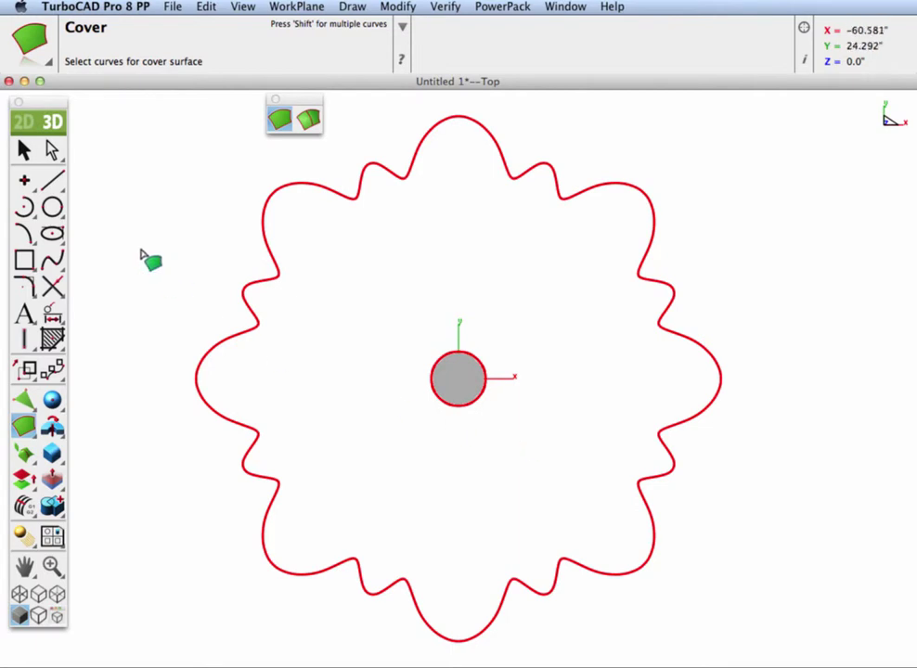
# Hide the covered centre circle and clear the selection
pyautogui.click(25, 150)
pyautogui.moveTo(377, 297); pyautogui.dragTo(516, 448)
pyautogui.rightClick(494, 378)
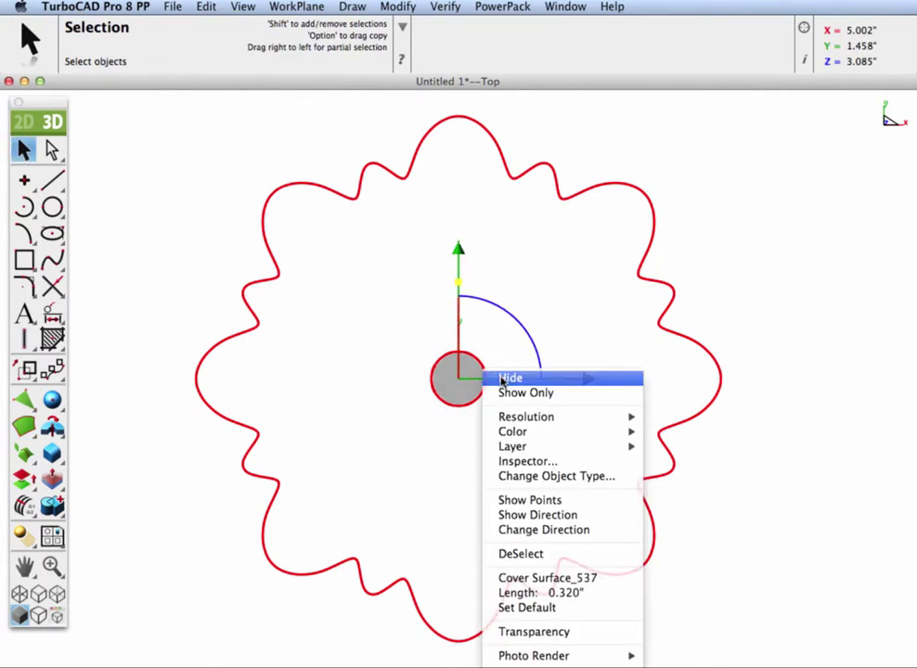
pyautogui.click(495, 377)
pyautogui.click(379, 343)
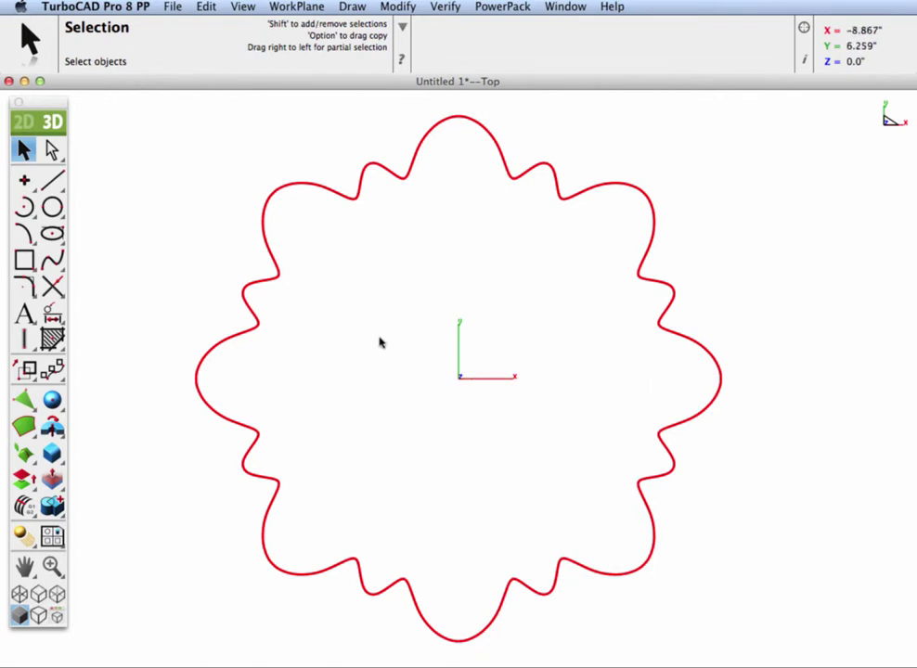
# Cover the wavy flower outline with a flat surface, then show all hidden objects
pyautogui.click(24, 426)
pyautogui.scroll(-1, 171, 223)
pyautogui.moveTo(149, 127)
pyautogui.mouseDown()
pyautogui.moveTo(640, 596)
pyautogui.moveTo(635, 590)
pyautogui.mouseUp()
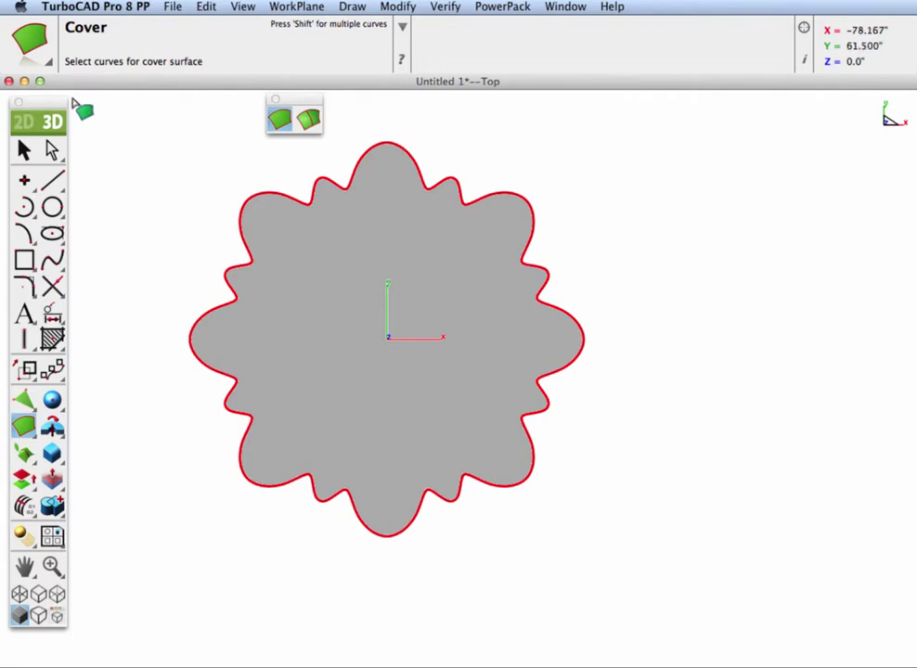
pyautogui.click(24, 149)
pyautogui.rightClick(661, 257)
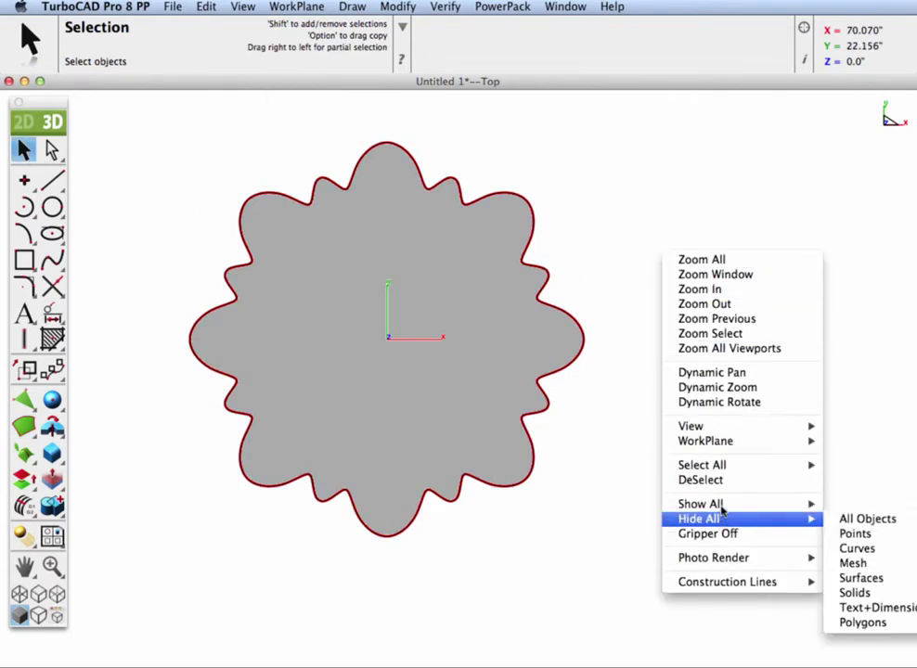
pyautogui.moveTo(798, 504)
pyautogui.click(868, 506)
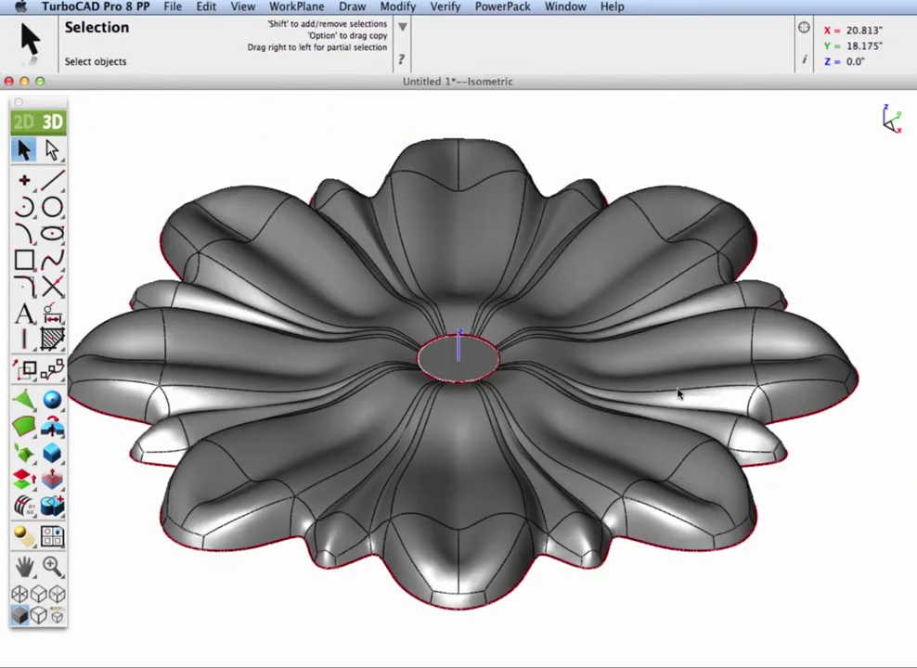
# Stitch all flower surfaces and the flat base cover into one solid
pyautogui.moveTo(601, 529); pyautogui.dragTo(508, 480, button='middle')
pyautogui.scroll(-2, 541, 450)
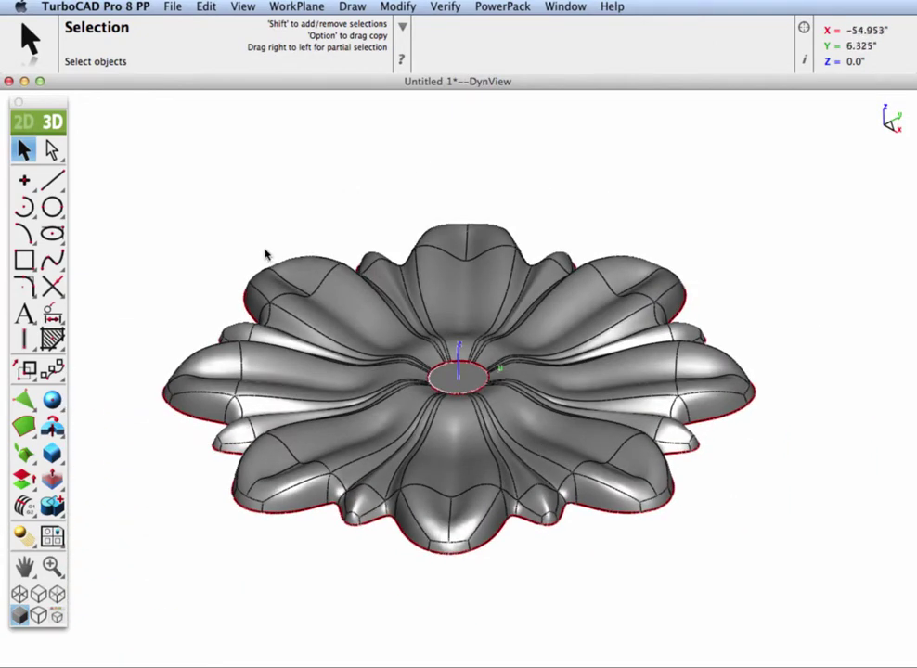
pyautogui.click(53, 503)
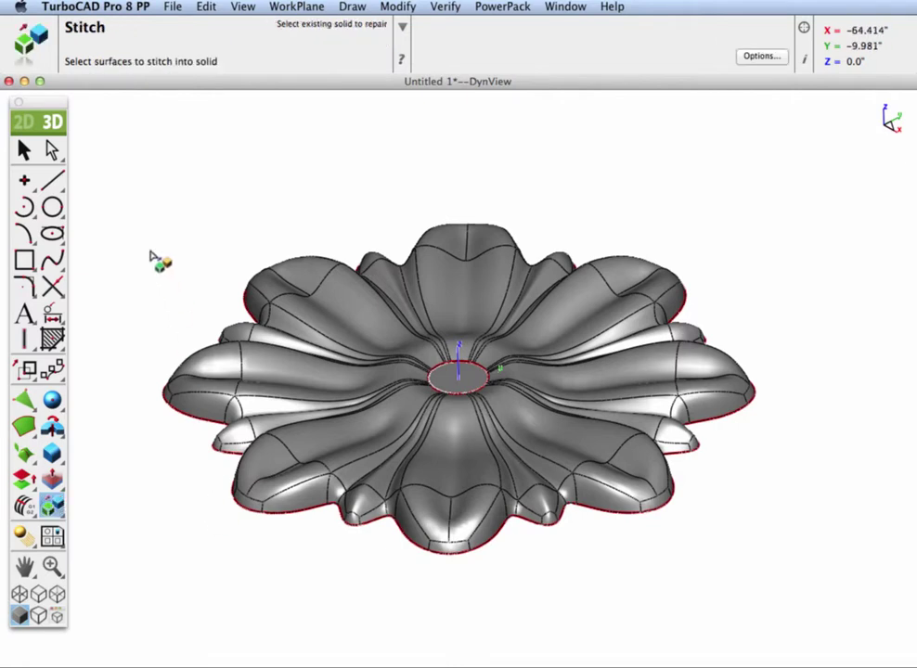
pyautogui.moveTo(156, 214); pyautogui.dragTo(808, 609)
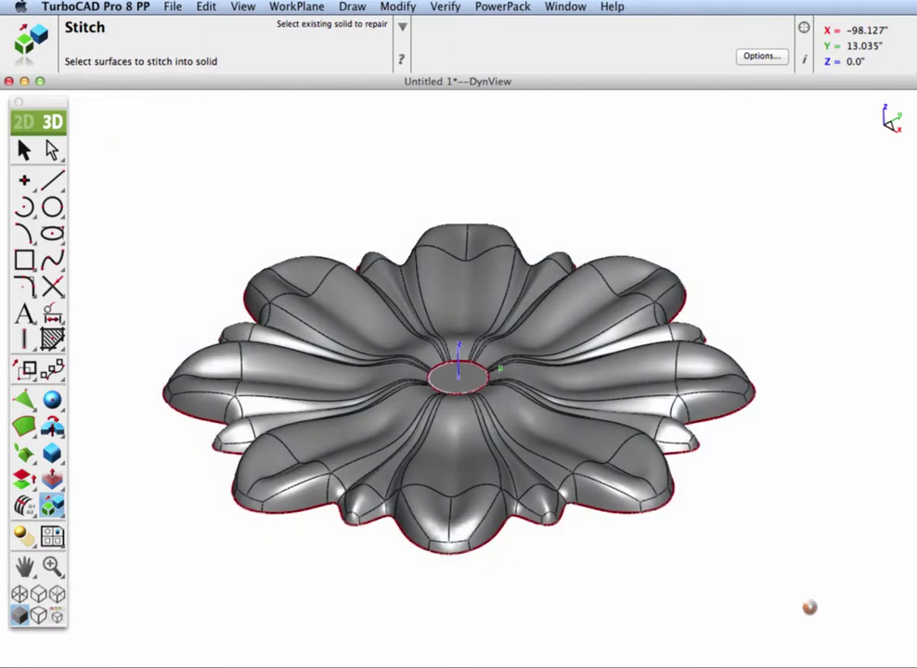
# Switch to the Isometric view and zoom in closely on the centre hole
pyautogui.hotkey('ctrl', 'shift', 't')
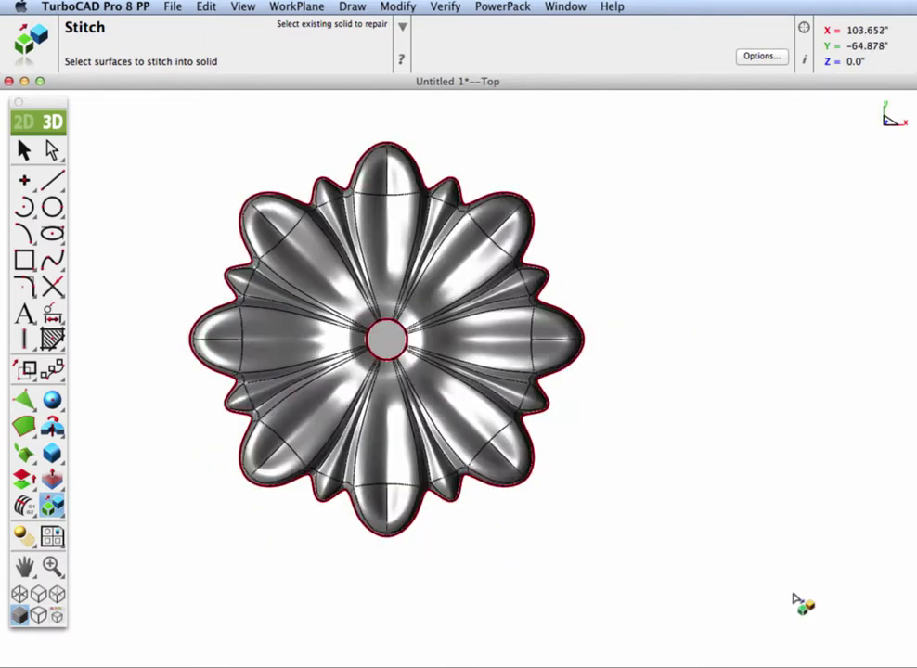
pyautogui.click(23, 150)
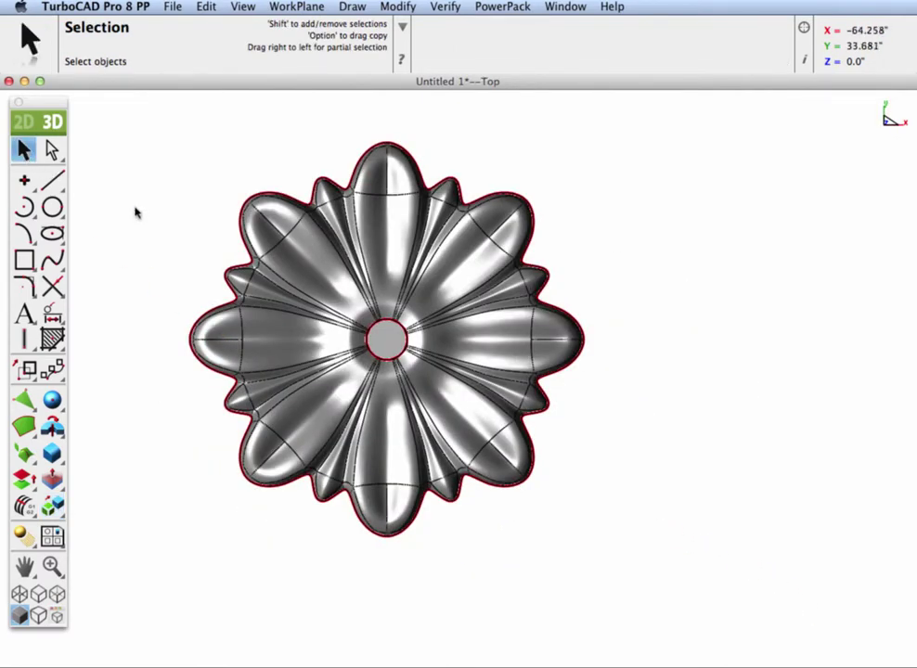
pyautogui.hotkey('ctrl', 'shift', 'i')
pyautogui.hotkey('ctrl', 'shift', 'w')
pyautogui.moveTo(360, 299); pyautogui.dragTo(555, 432)
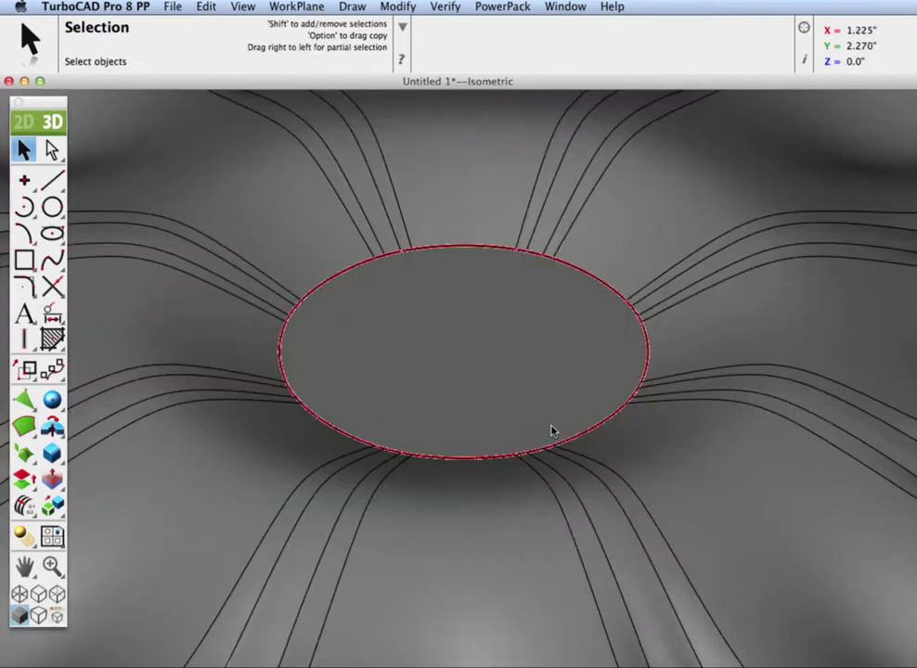
# Set up a constant Blend Edge of radius 4 on the centre hole's circular edge
pyautogui.click(51, 453)
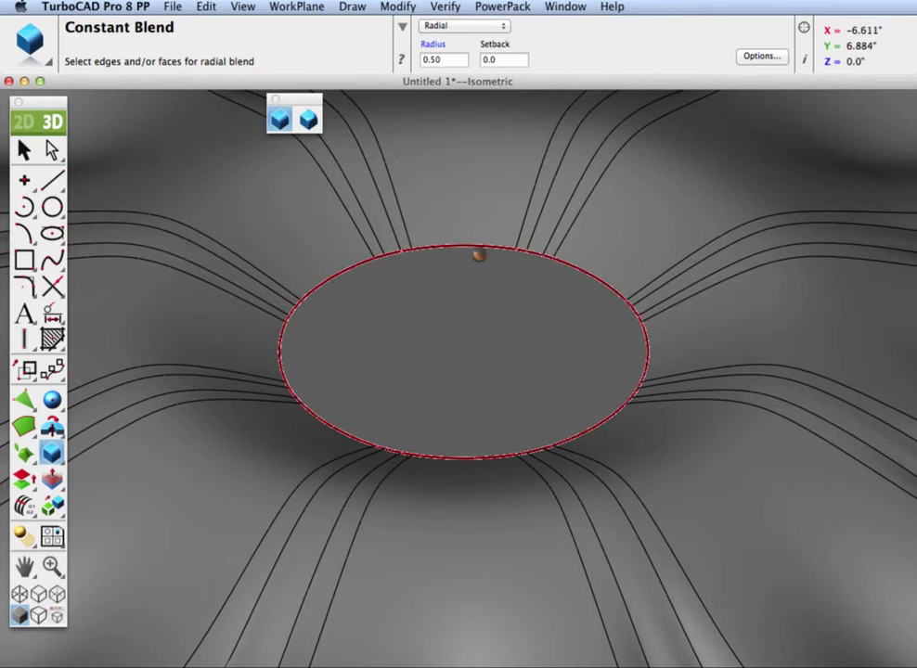
pyautogui.click(479, 254)
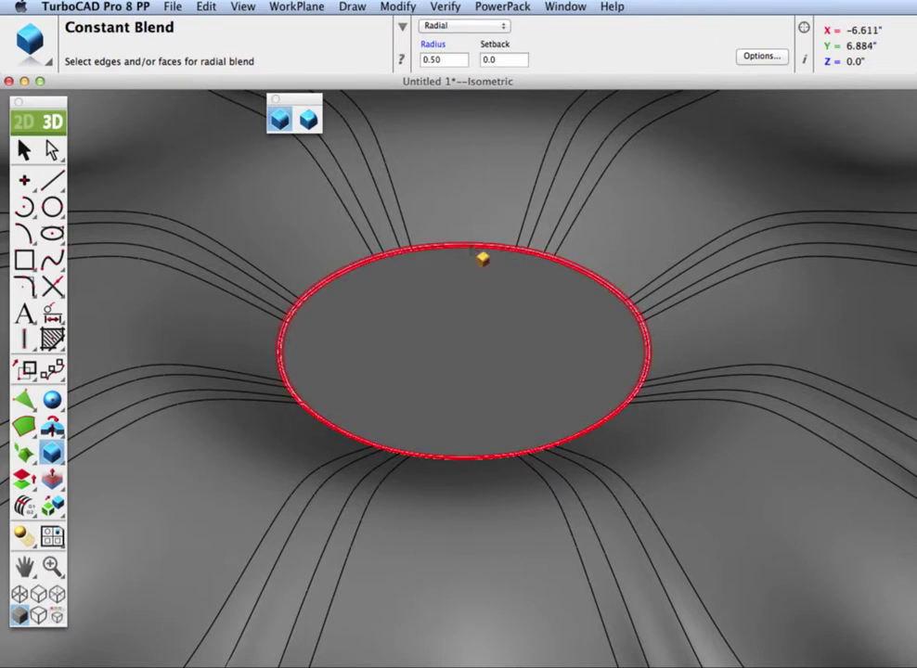
pyautogui.write('4')
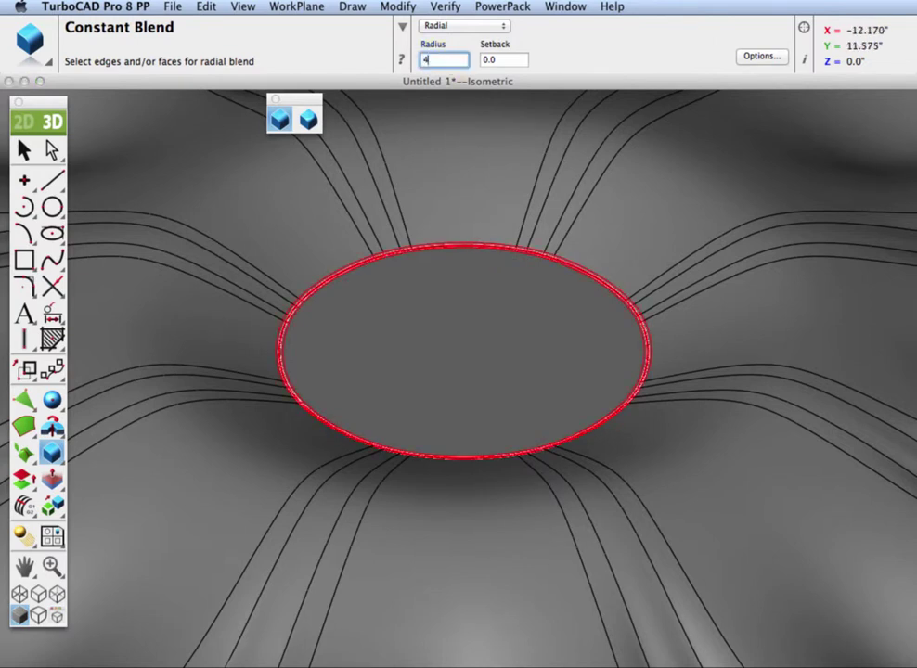
pyautogui.press('Return')
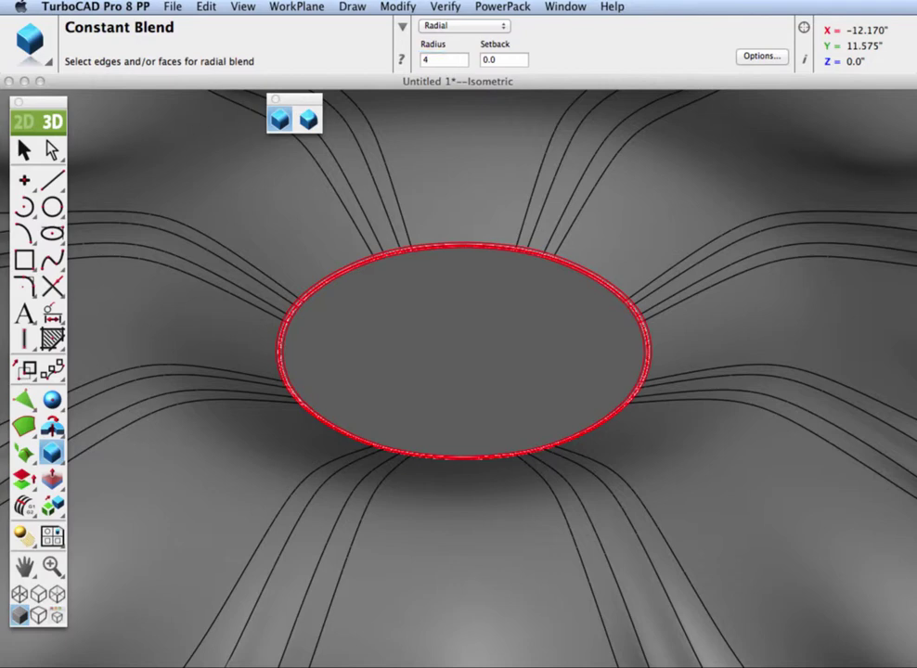